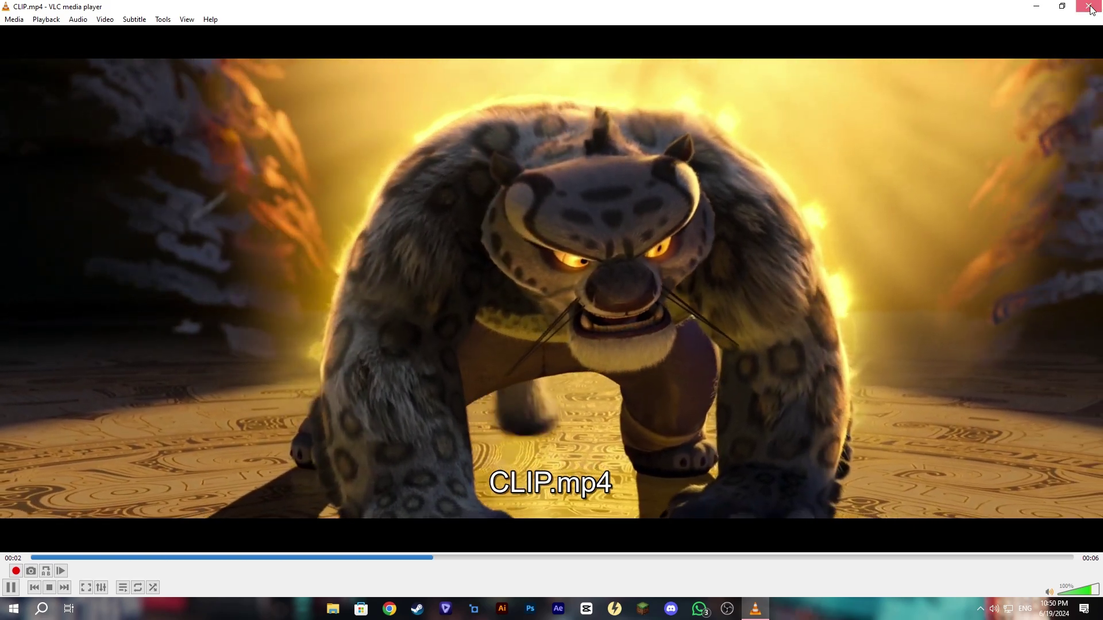
# Close VLC and import CLIP.mp4 from the Desktop into Topaz Video AI.
pyautogui.click(1091, 8)
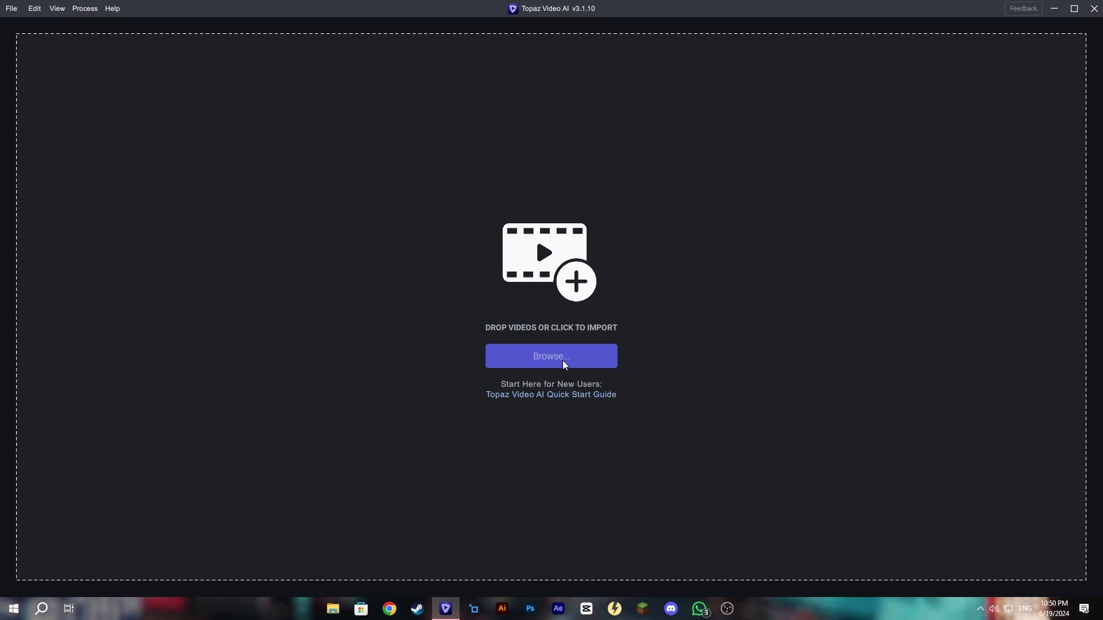
pyautogui.click(563, 360)
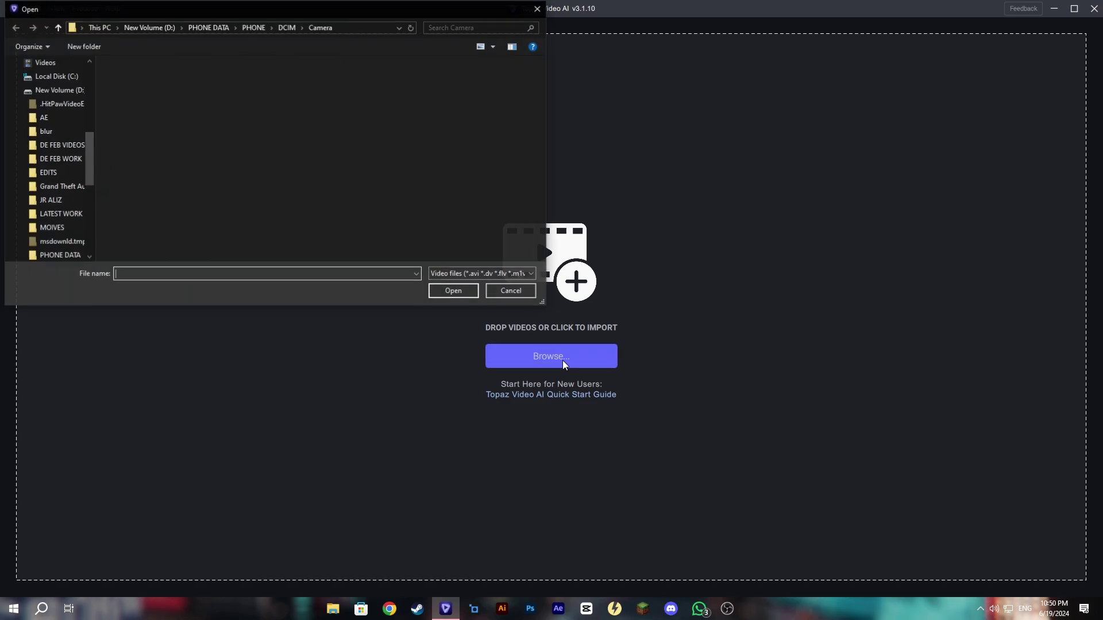
pyautogui.click(537, 9)
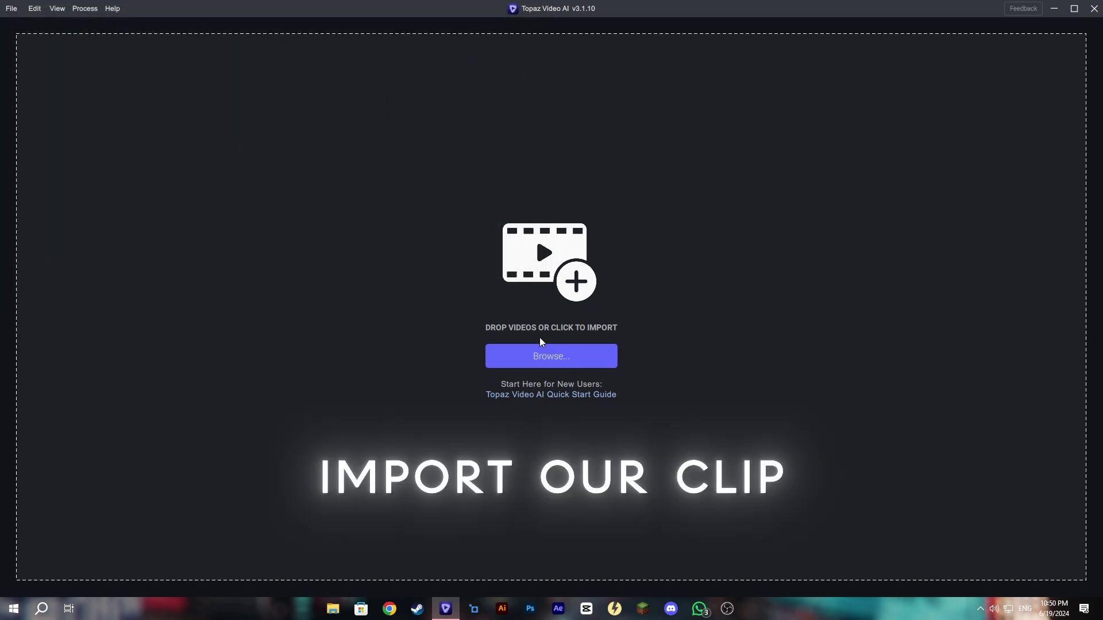
pyautogui.click(557, 361)
pyautogui.click(108, 29)
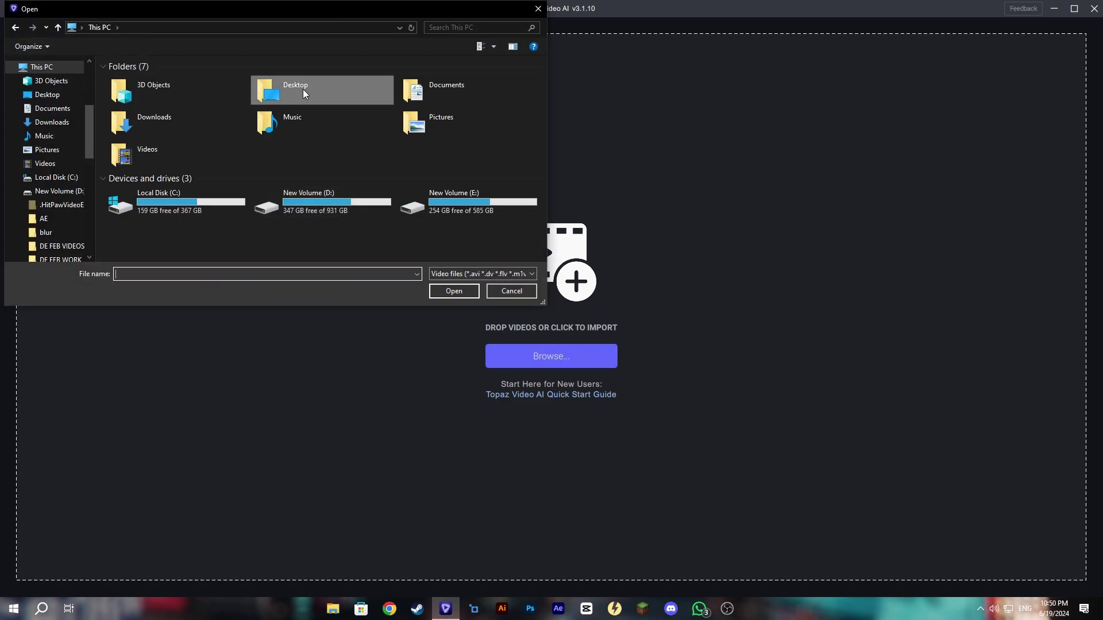
pyautogui.doubleClick(302, 88)
pyautogui.doubleClick(193, 101)
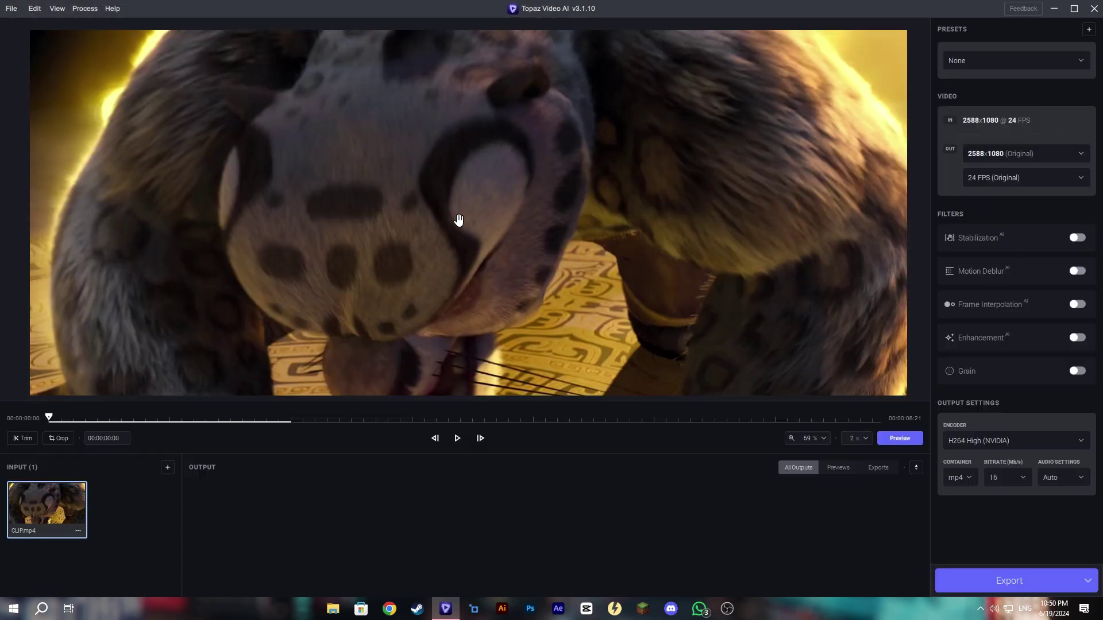
# Keep the Original 2588×1080 resolution, output at 60 FPS, and interpolate with the Chronos model.
pyautogui.moveTo(67, 423); pyautogui.dragTo(766, 386)
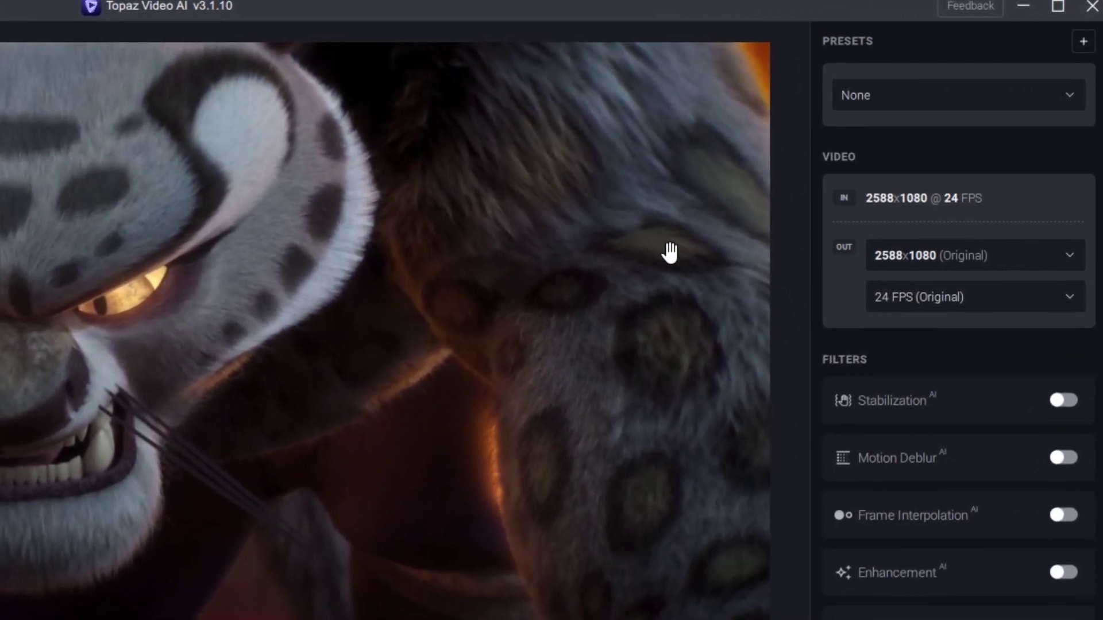
pyautogui.click(940, 271)
pyautogui.click(892, 283)
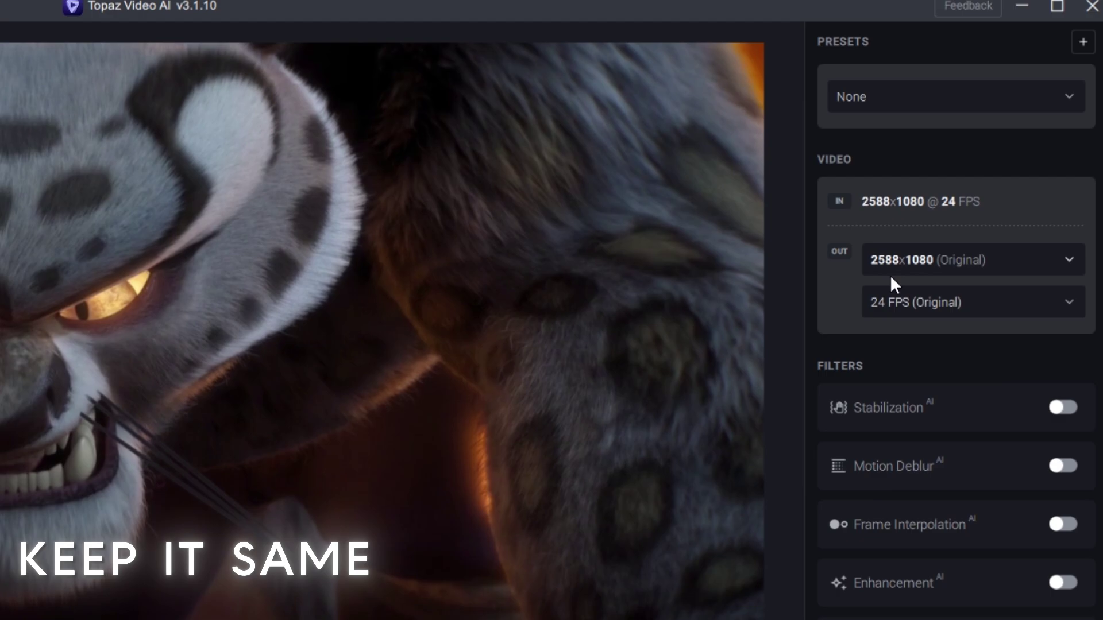
pyautogui.click(969, 310)
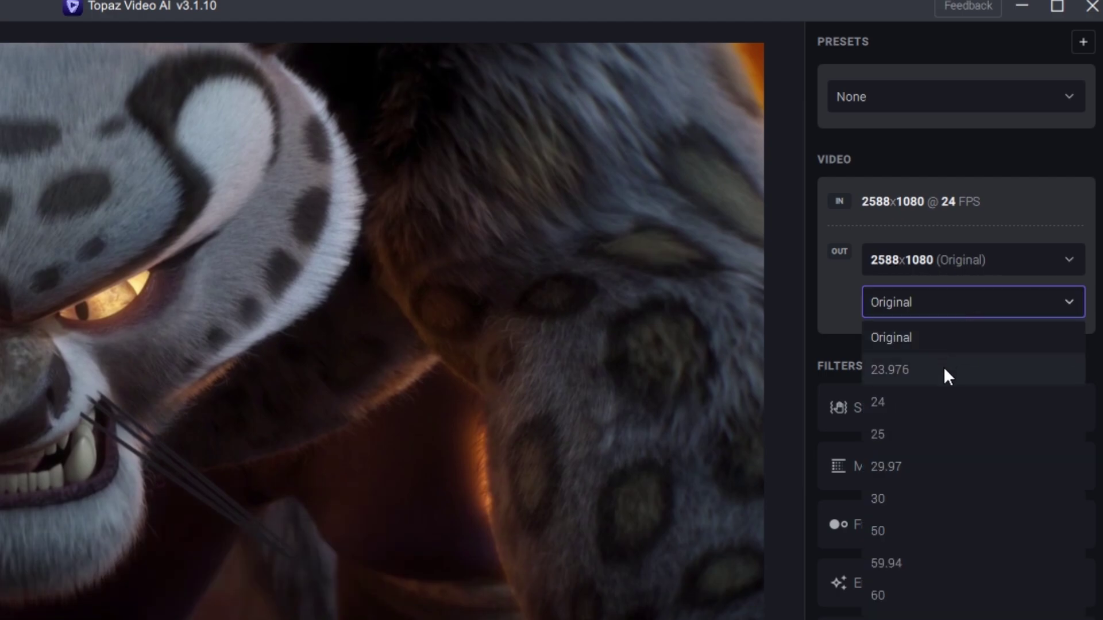
pyautogui.click(934, 600)
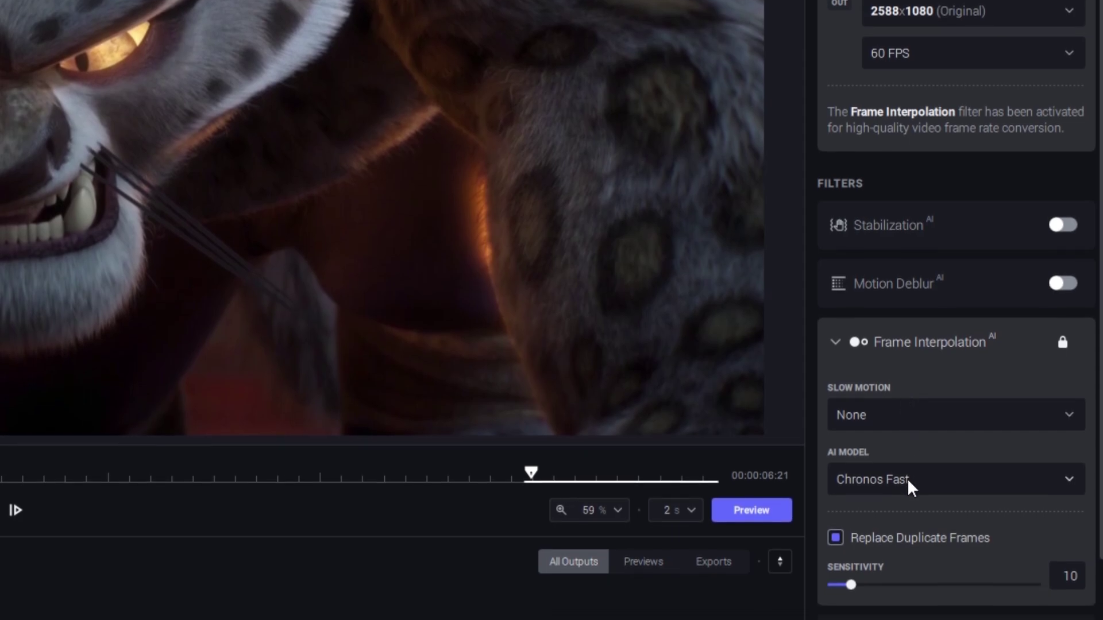
pyautogui.click(908, 567)
pyautogui.click(891, 571)
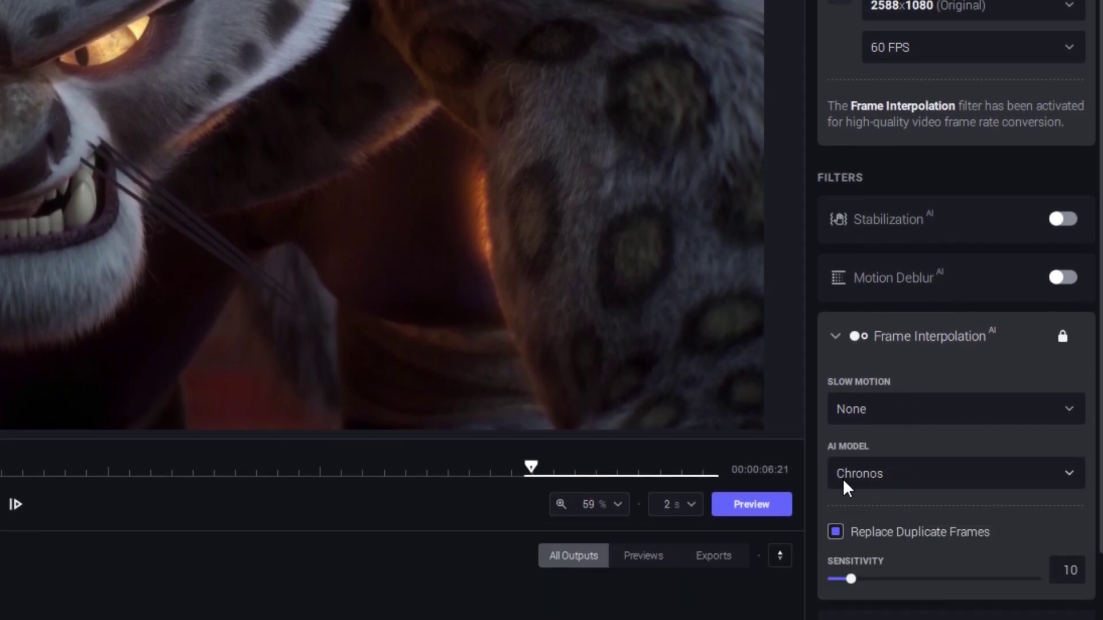
pyautogui.scroll(-3, 923, 472)
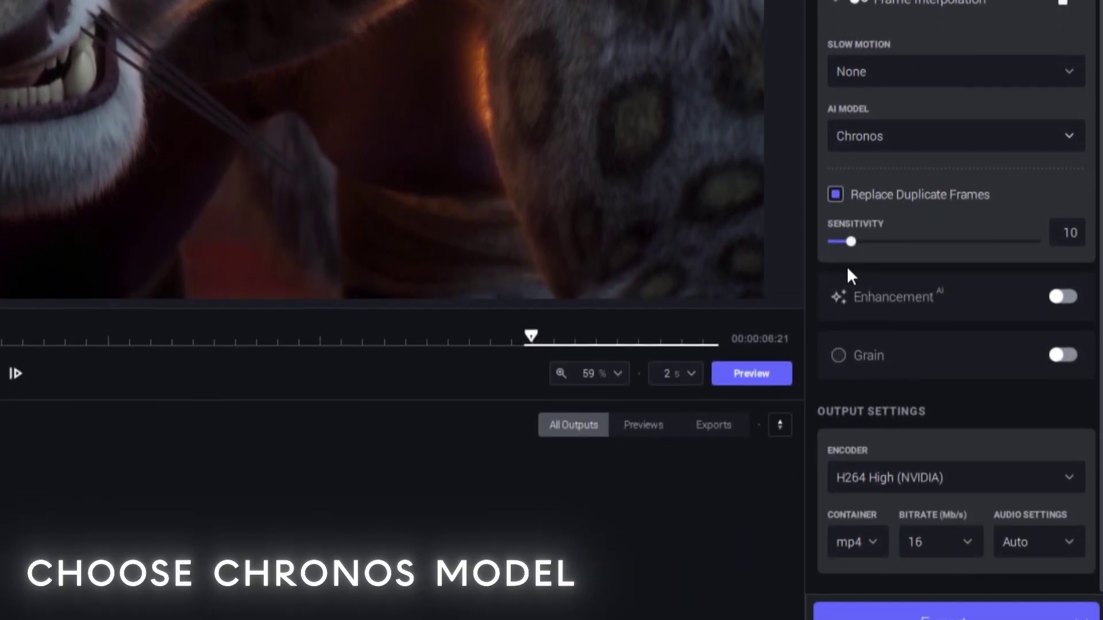
# Turn on Enhancement and switch its parameters to Manual.
pyautogui.click(1020, 275)
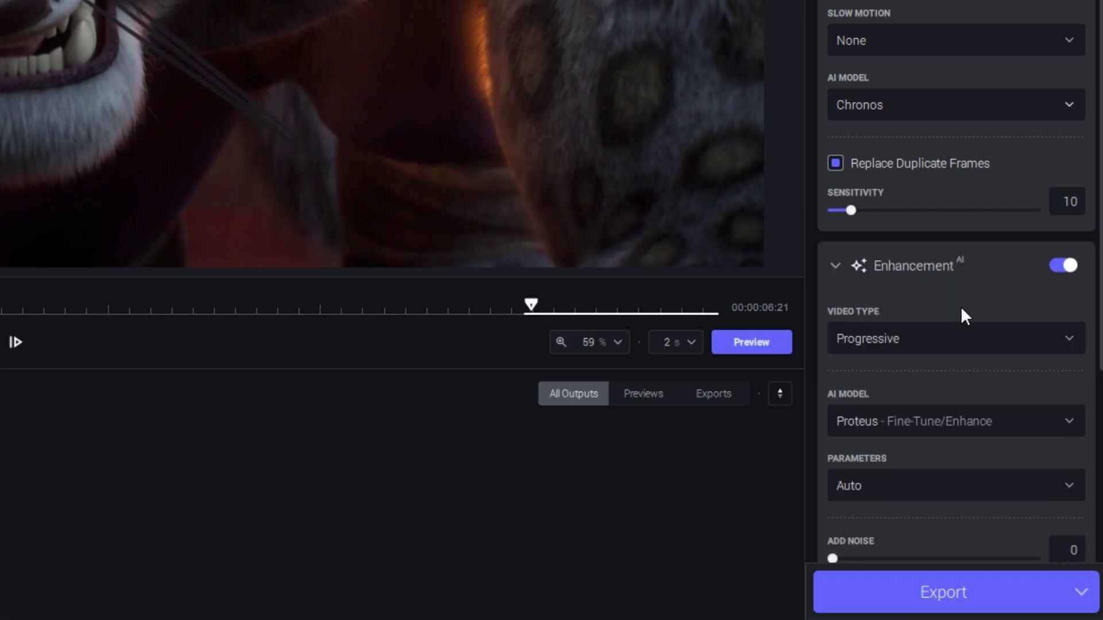
pyautogui.scroll(-5, 960, 314)
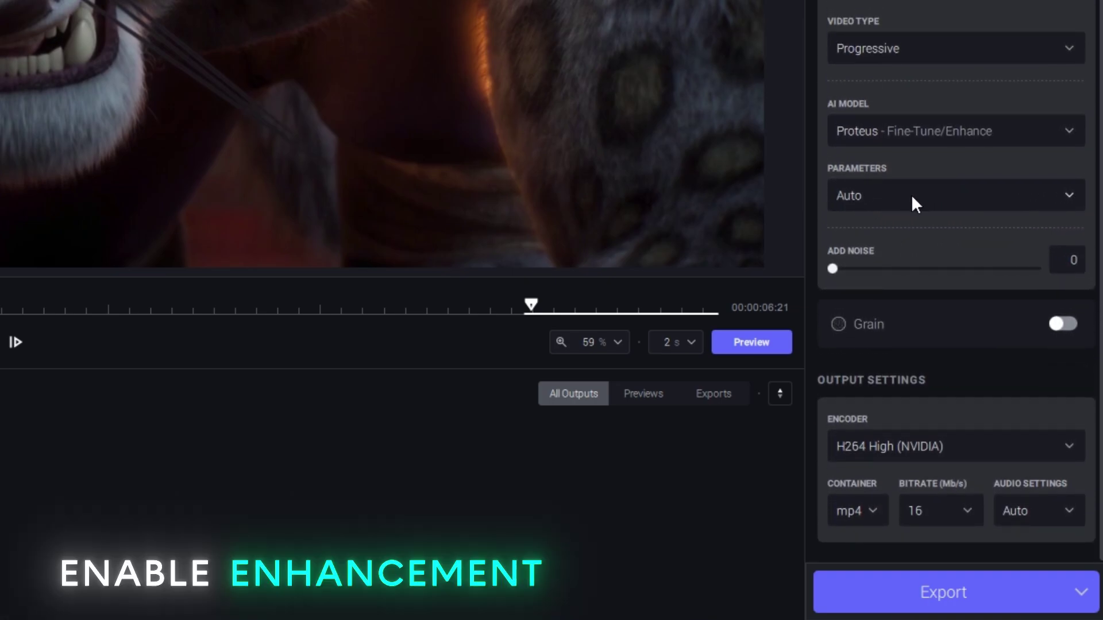
pyautogui.click(911, 194)
pyautogui.click(901, 294)
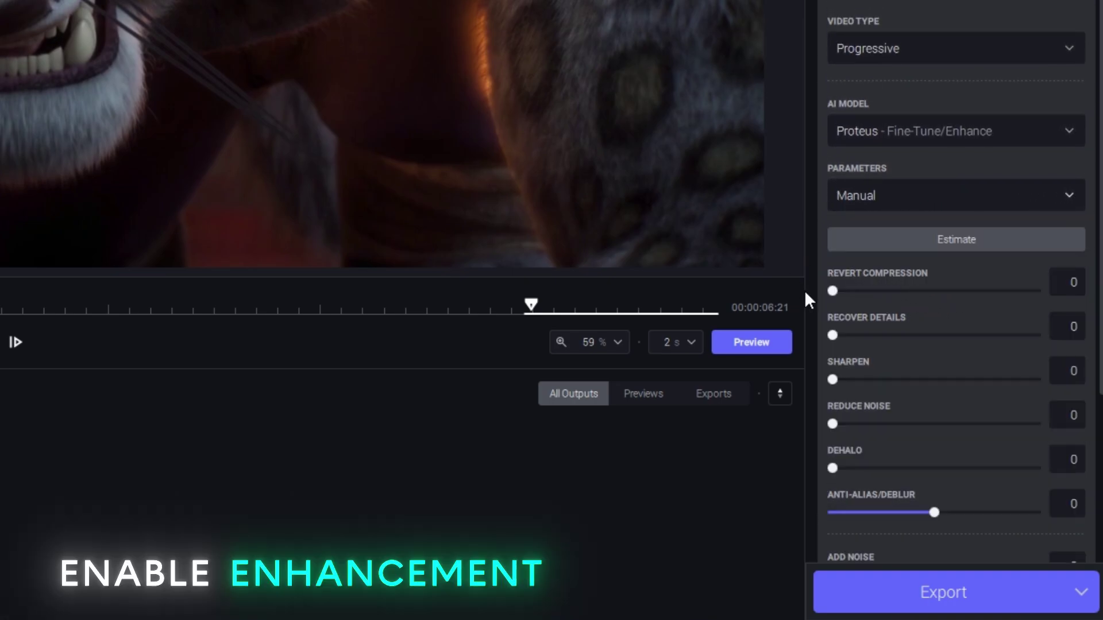
# Set Revert Compression 70, Recover Details 90, Sharpen 50, Reduce Noise 40, Anti-Alias/Deblur -100.
pyautogui.scroll(-2, 930, 295)
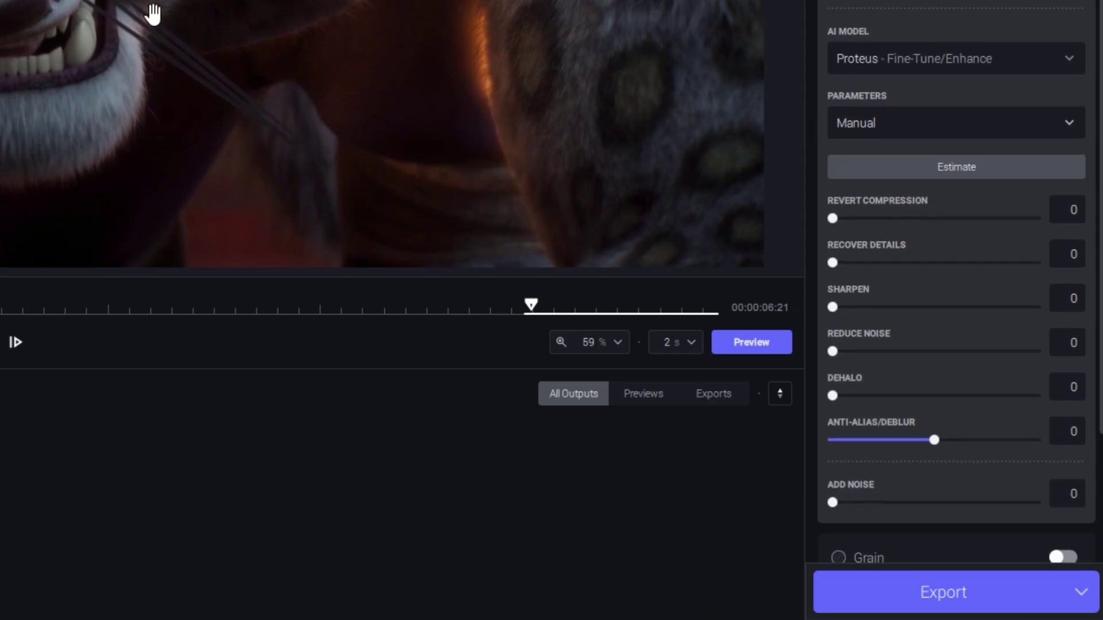
pyautogui.moveTo(922, 219); pyautogui.dragTo(975, 218)
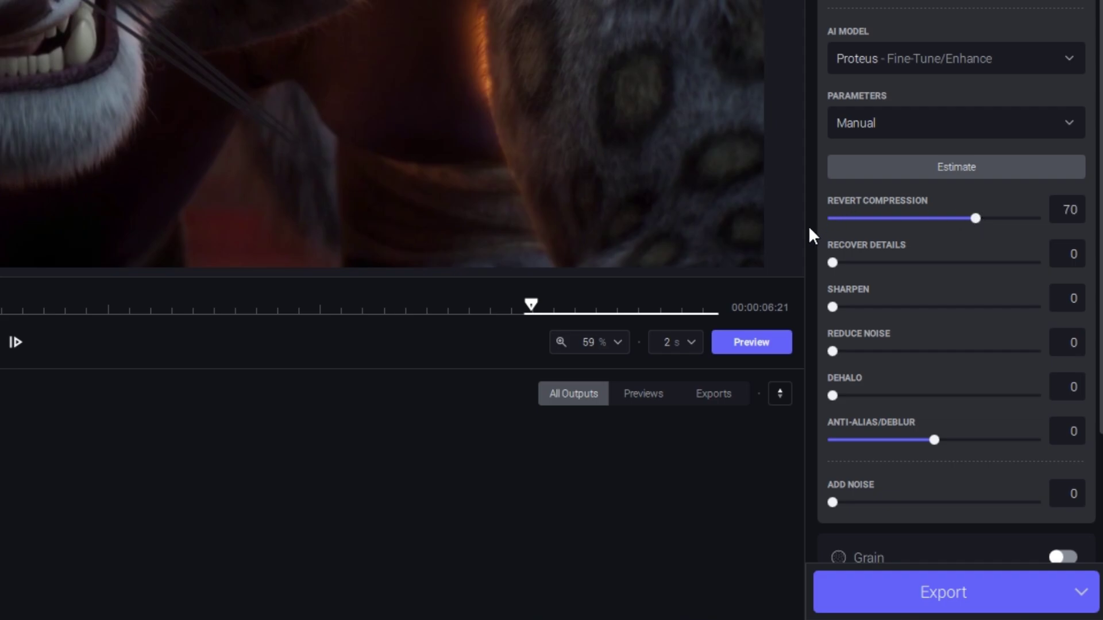
pyautogui.moveTo(998, 262); pyautogui.dragTo(1015, 262)
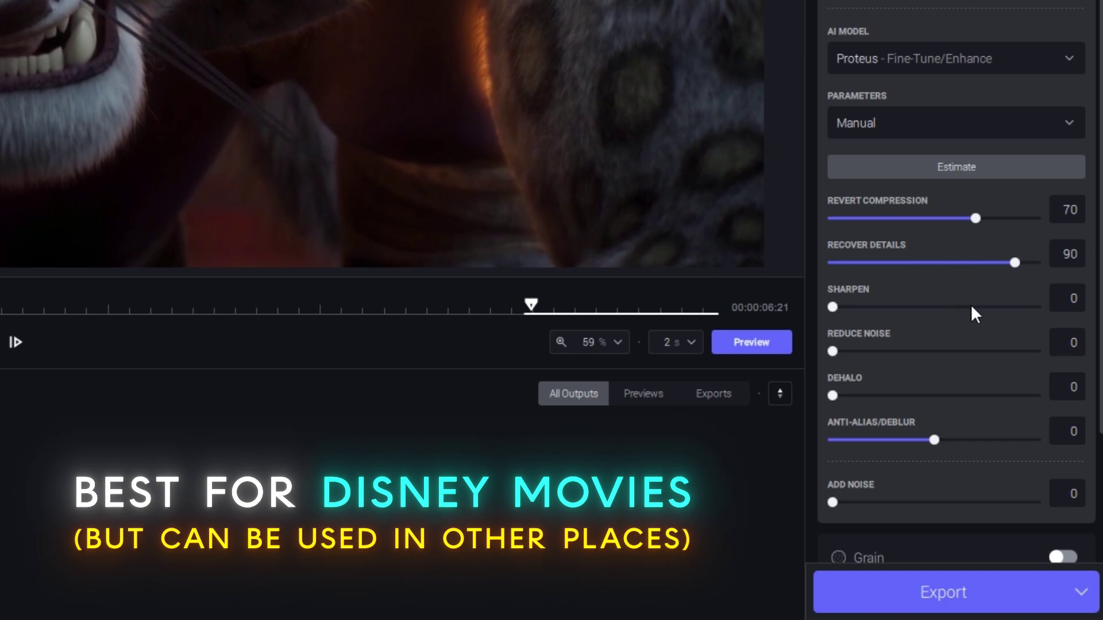
pyautogui.moveTo(939, 308); pyautogui.dragTo(935, 307)
pyautogui.moveTo(908, 352); pyautogui.dragTo(914, 353)
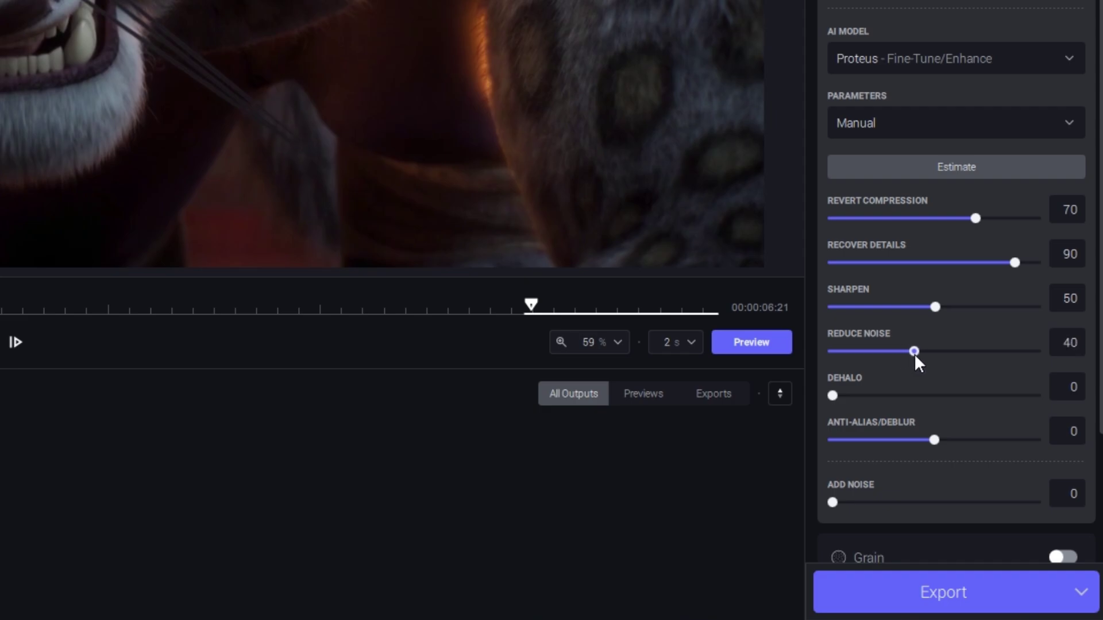
pyautogui.moveTo(934, 439); pyautogui.dragTo(863, 440)
pyautogui.scroll(-4, 860, 418)
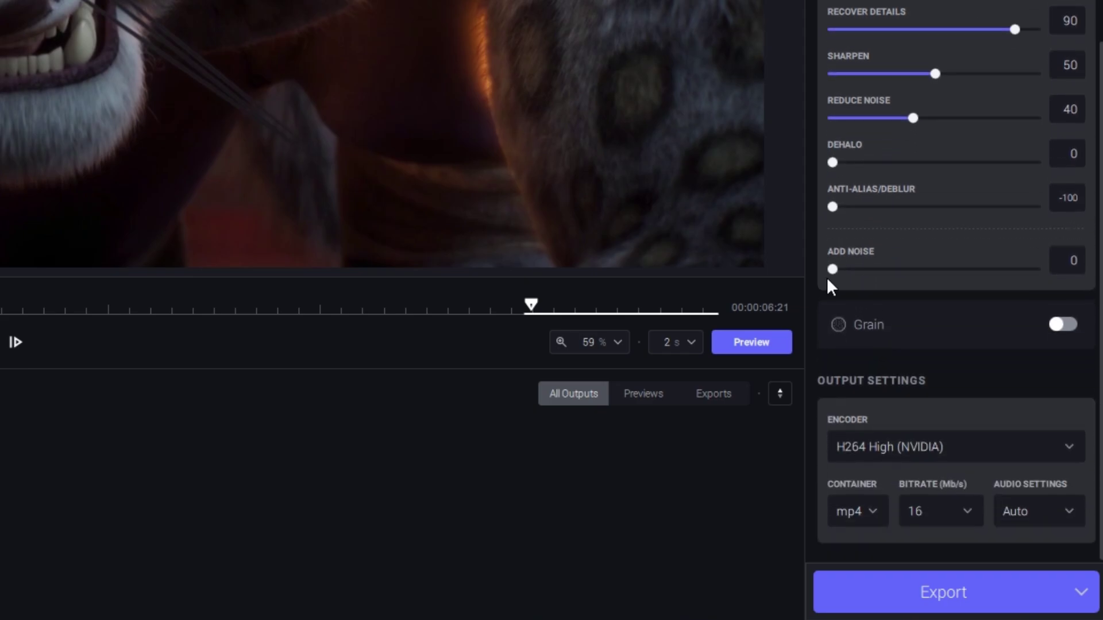
# Set the bitrate to Auto and export the 2588×1080 60 FPS clip.
pyautogui.click(952, 521)
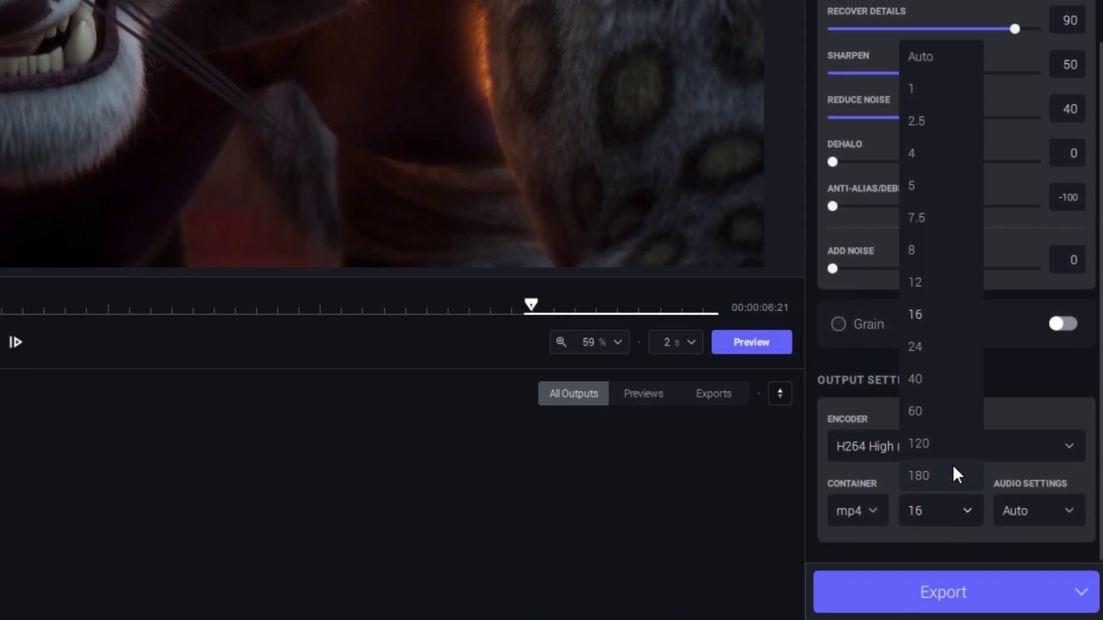
pyautogui.click(949, 57)
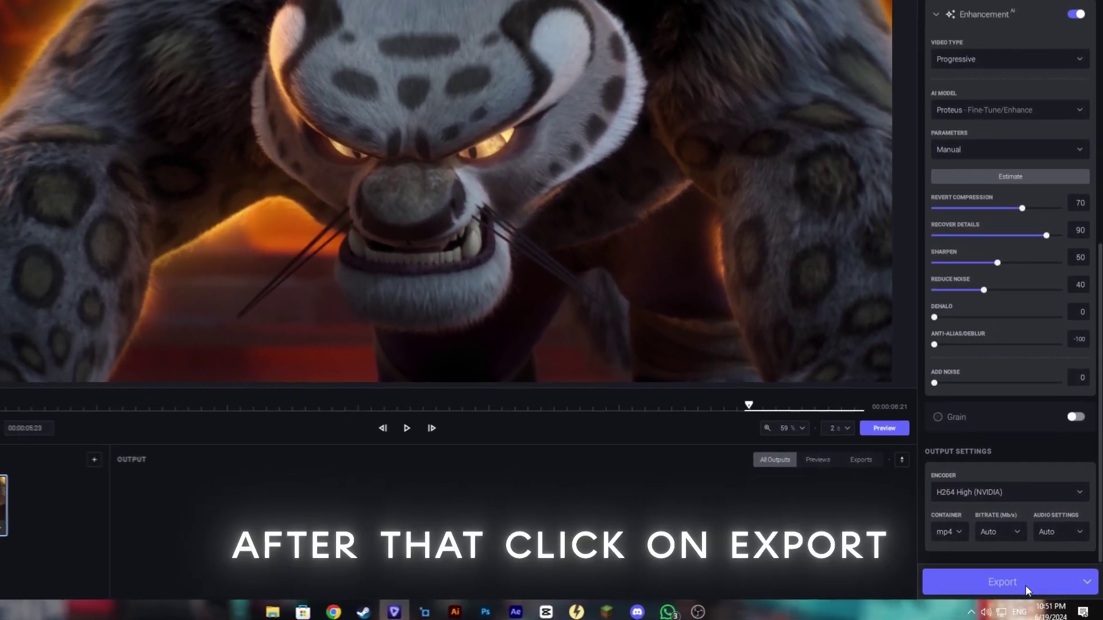
pyautogui.click(1026, 585)
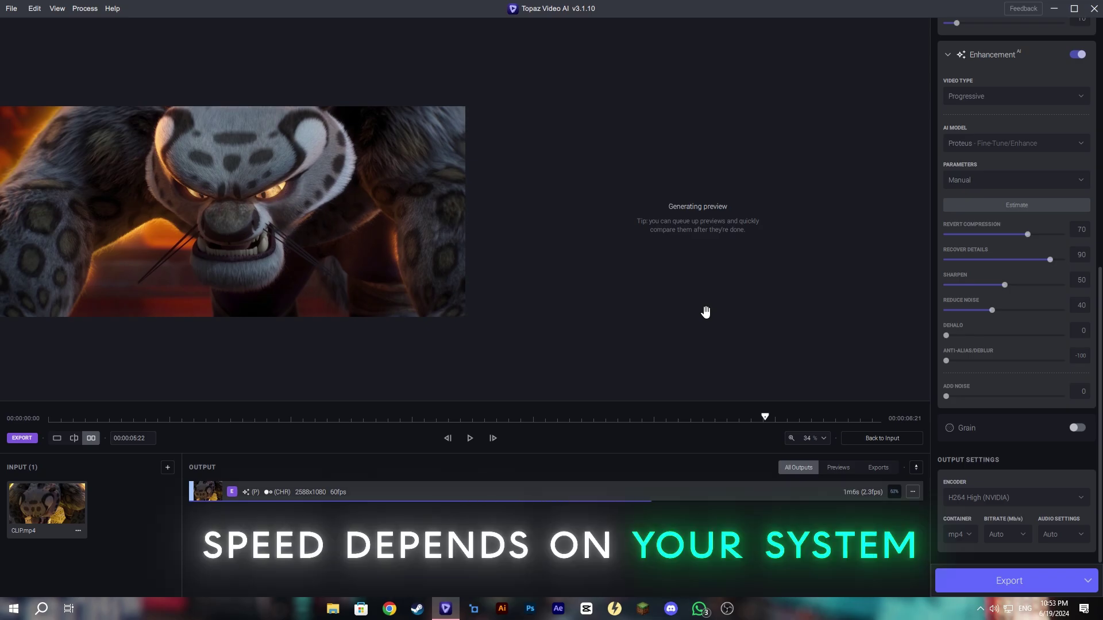
# Pause the side-by-side preview and zoom in to compare original and enhanced frames.
pyautogui.scroll(2, 633, 287)
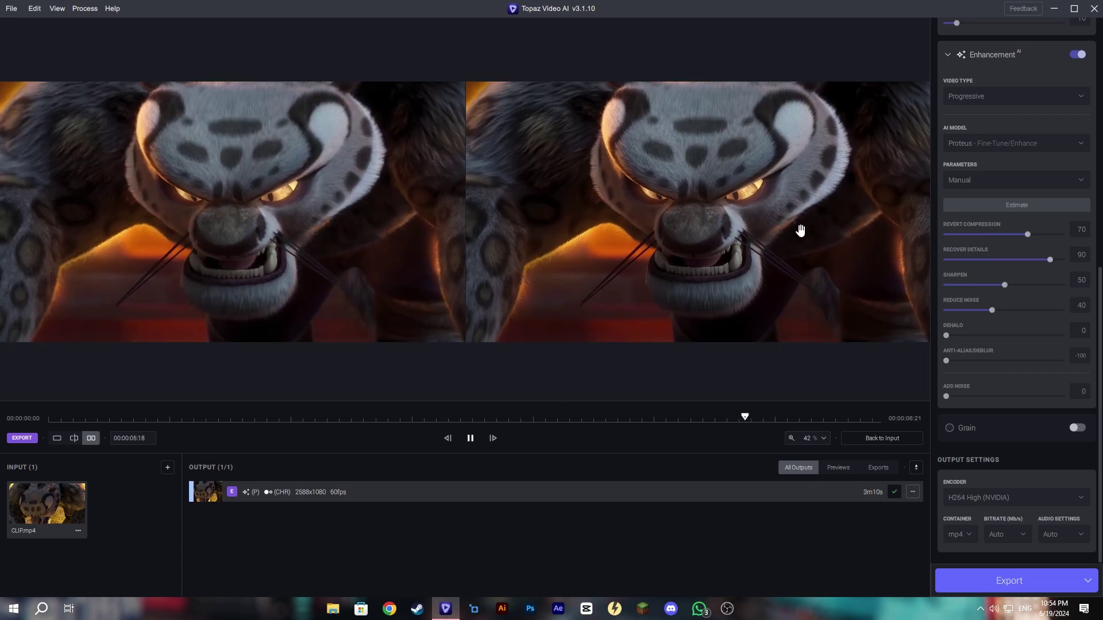
pyautogui.press('space')
pyautogui.scroll(3, 352, 208)
pyautogui.scroll(3, 352, 208)
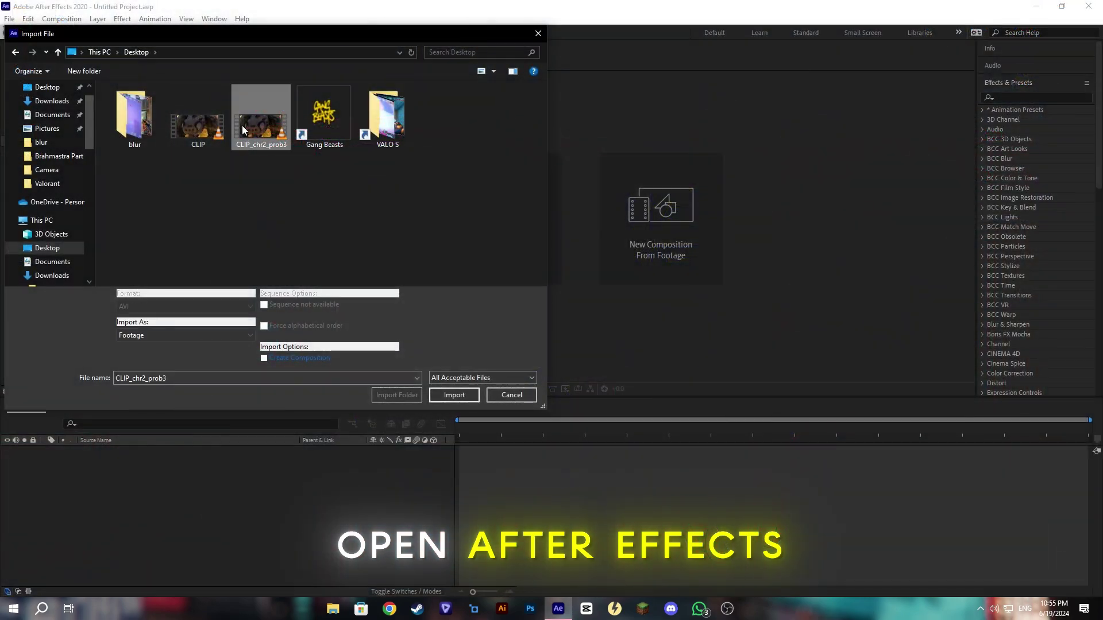
# Import CLIP_chr2_prob3, build a composition from it, and preview at Full resolution.
pyautogui.press('Return')
pyautogui.moveTo(58, 157); pyautogui.dragTo(113, 525)
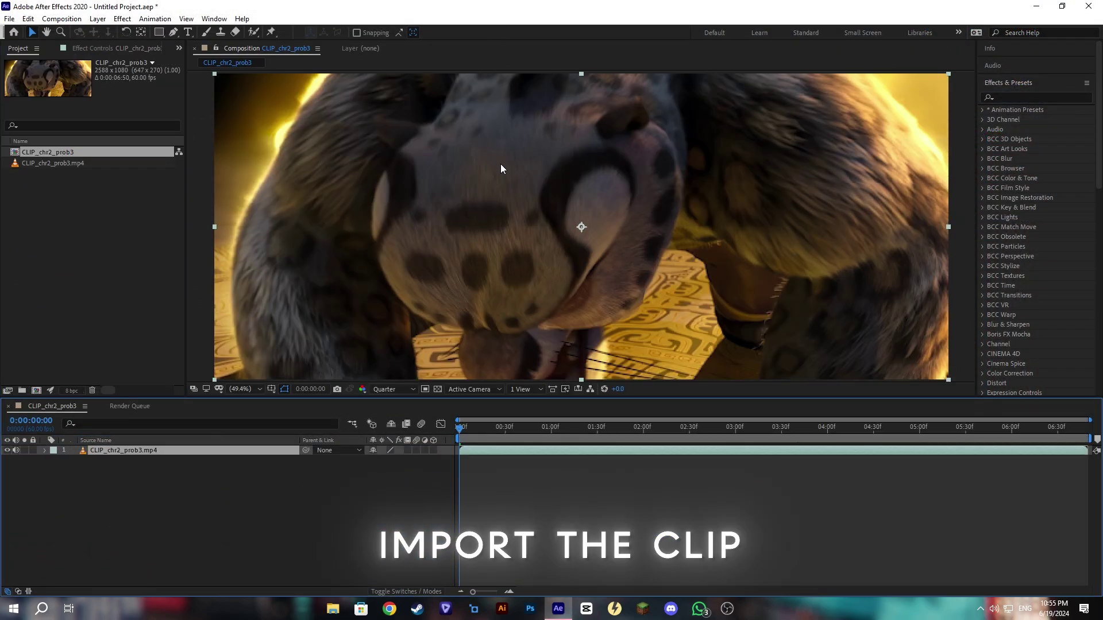
pyautogui.moveTo(461, 428); pyautogui.dragTo(664, 427)
pyautogui.click(399, 390)
pyautogui.click(405, 412)
pyautogui.press('F3')
# Add a new adjustment layer above the clip in the composition.
pyautogui.rightClick(409, 491)
pyautogui.moveTo(468, 368)
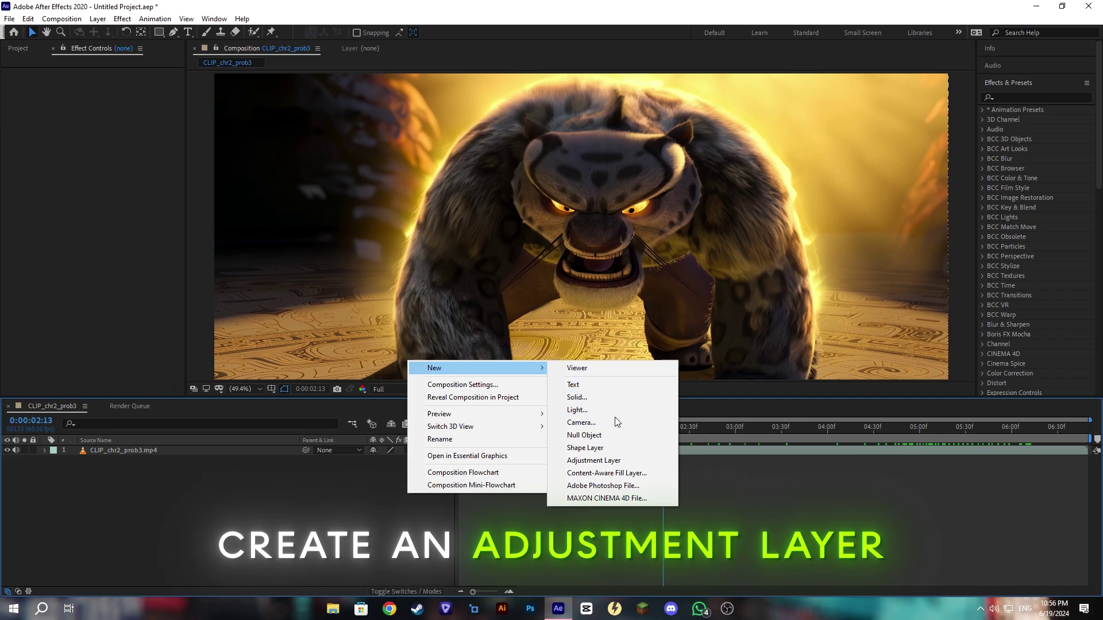
pyautogui.click(610, 460)
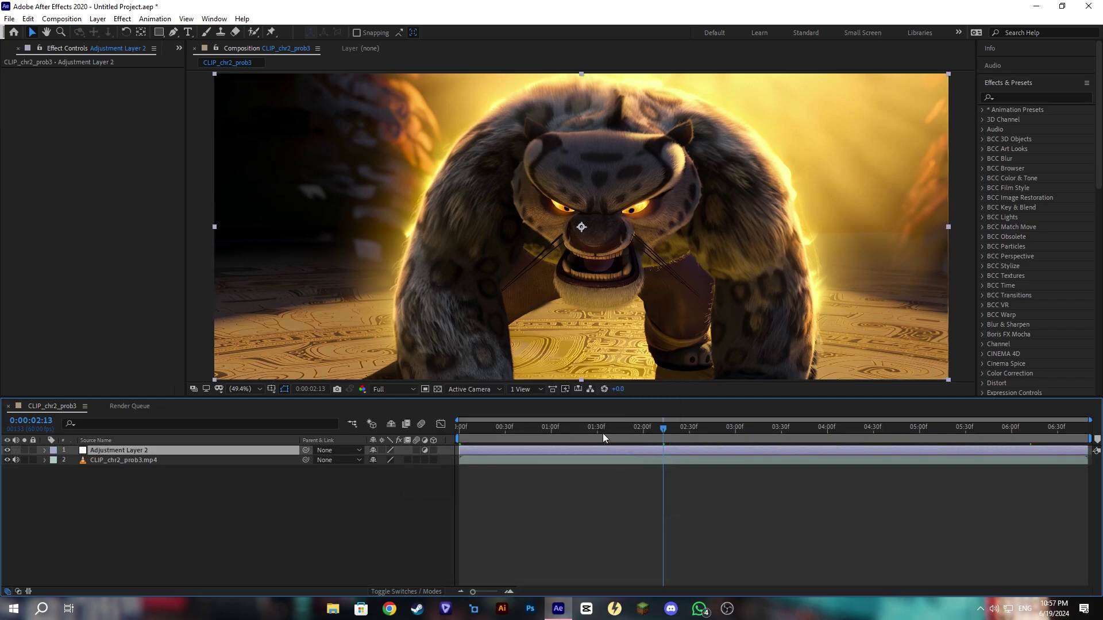
# Apply the GOLD CC animation preset to the adjustment layer.
pyautogui.click(168, 19)
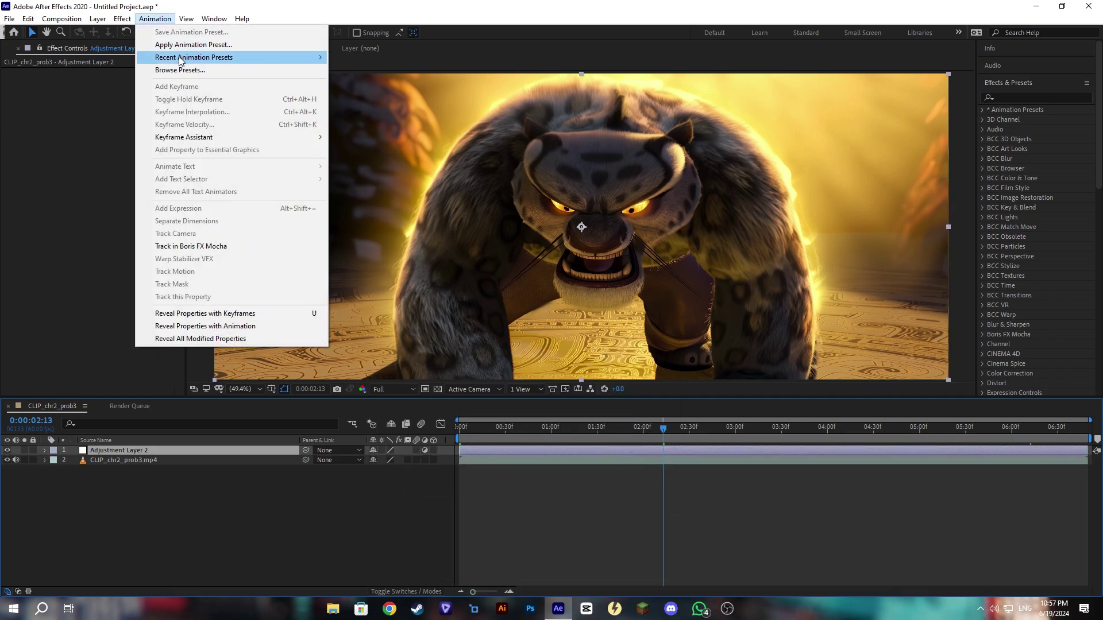
pyautogui.click(199, 47)
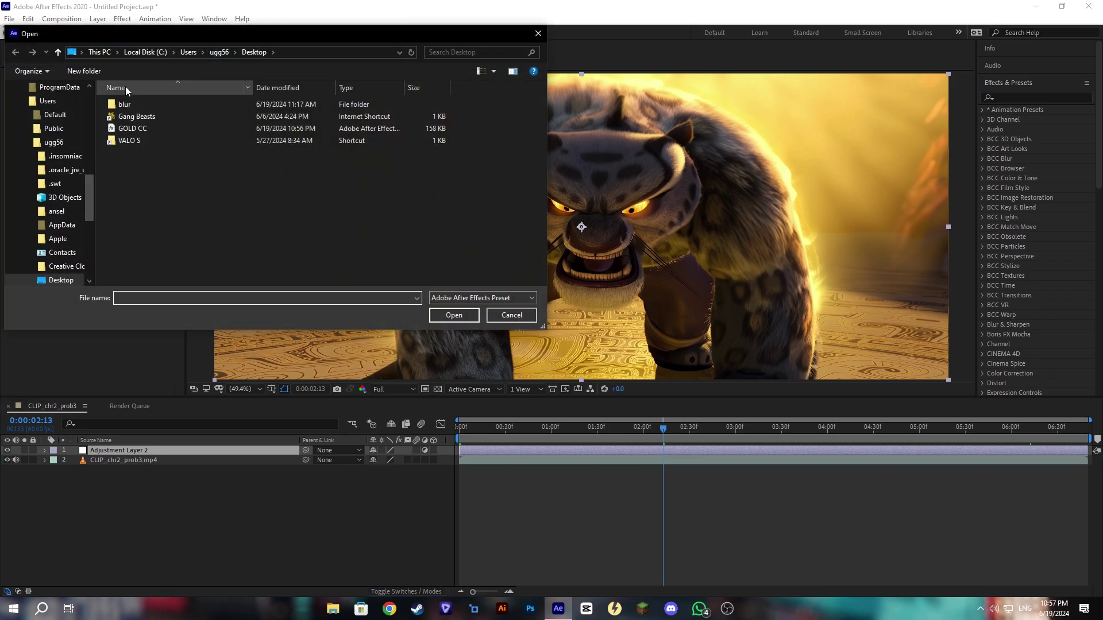
pyautogui.doubleClick(152, 132)
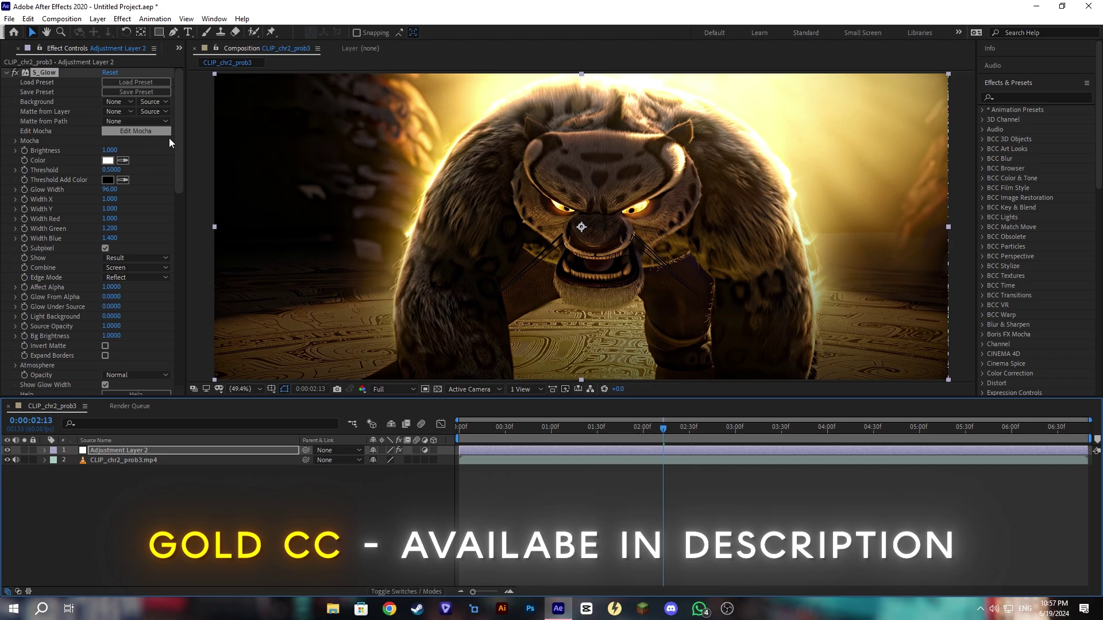
pyautogui.click(570, 467)
pyautogui.moveTo(680, 426); pyautogui.dragTo(1040, 415)
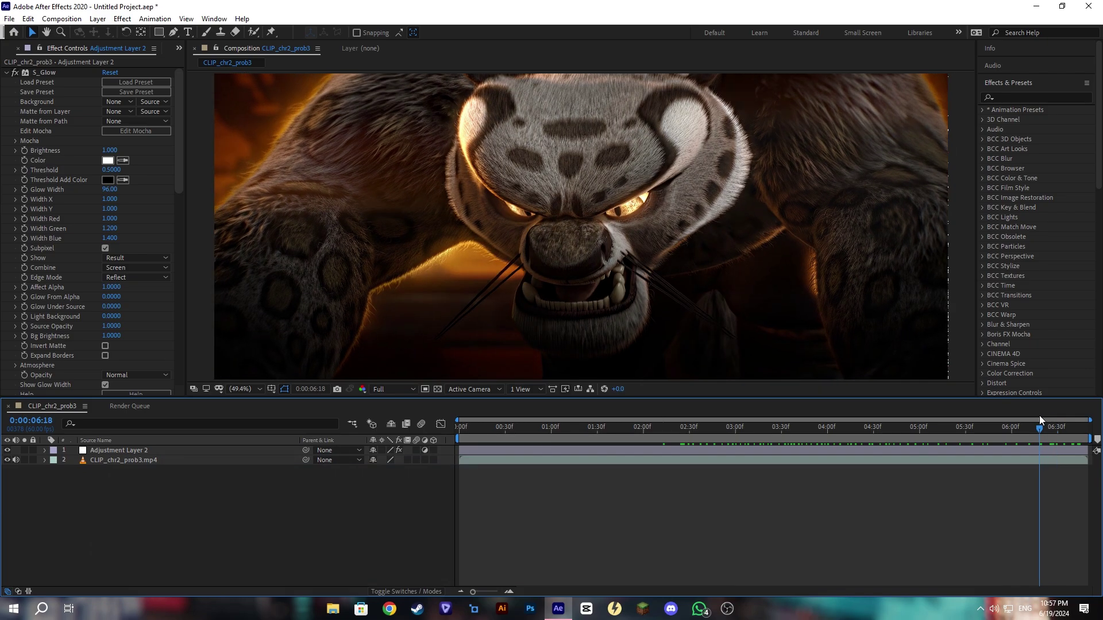
pyautogui.click(8, 452)
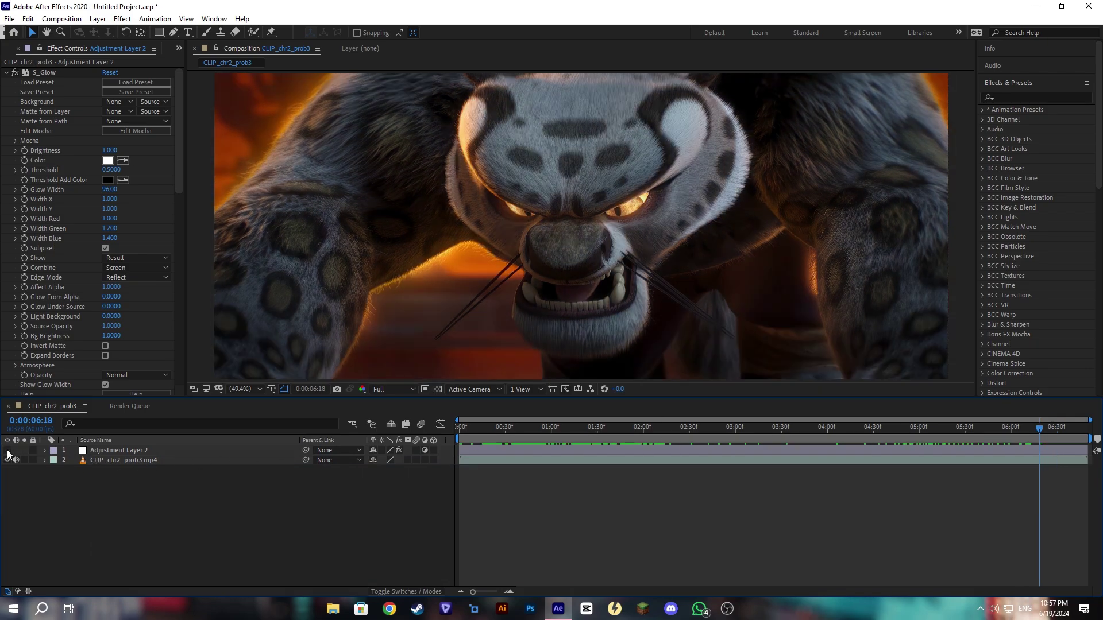
pyautogui.click(8, 452)
pyautogui.click(8, 452)
pyautogui.click(8, 451)
pyautogui.press('space')
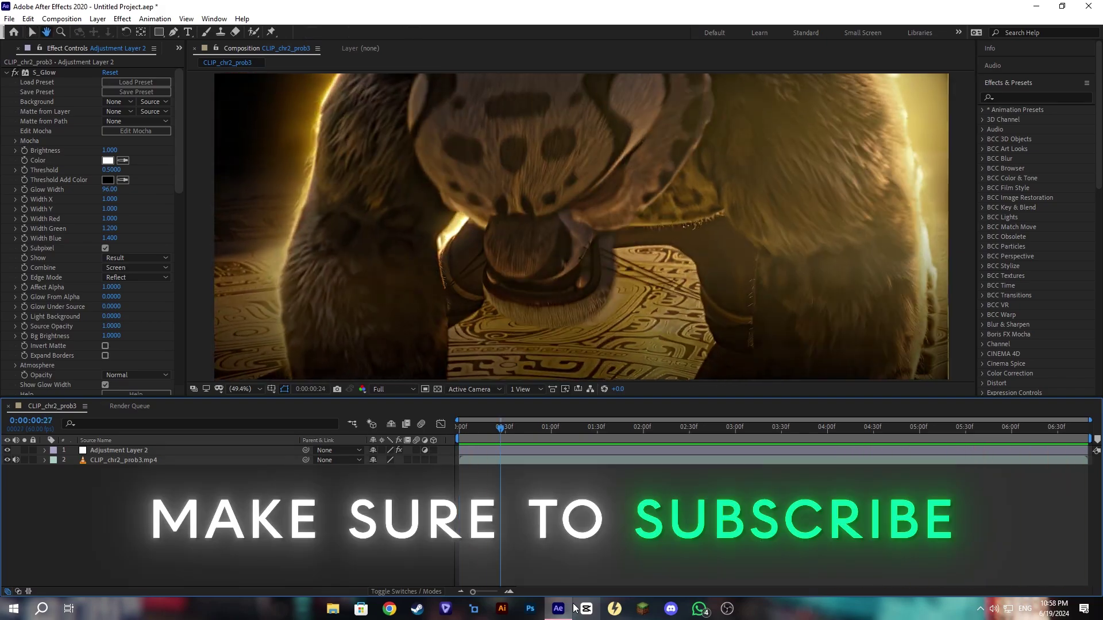
pyautogui.press('space')
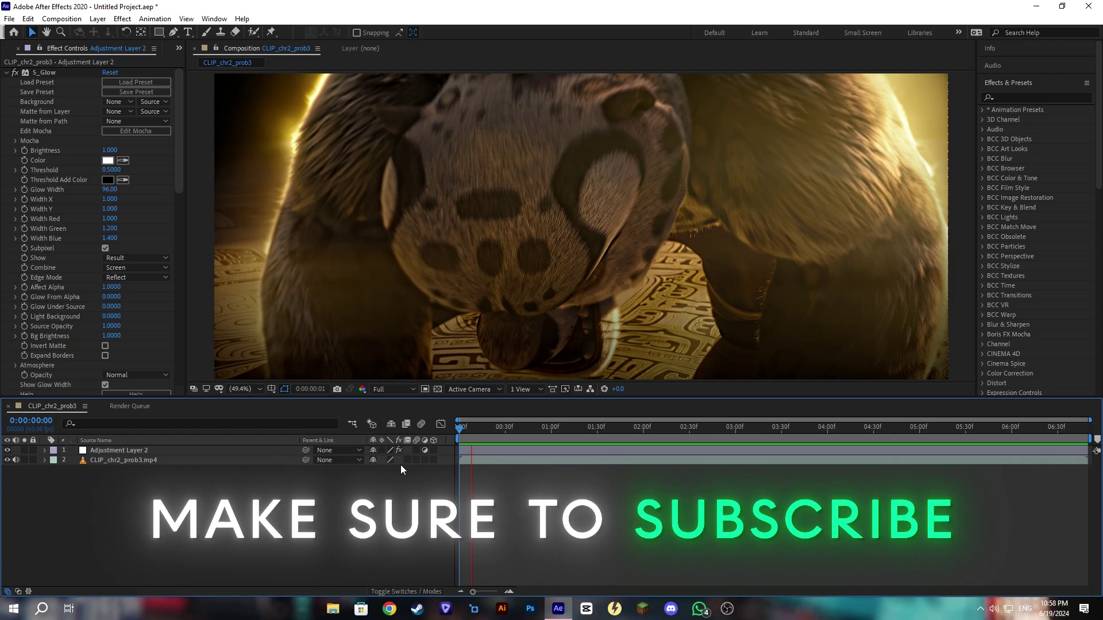